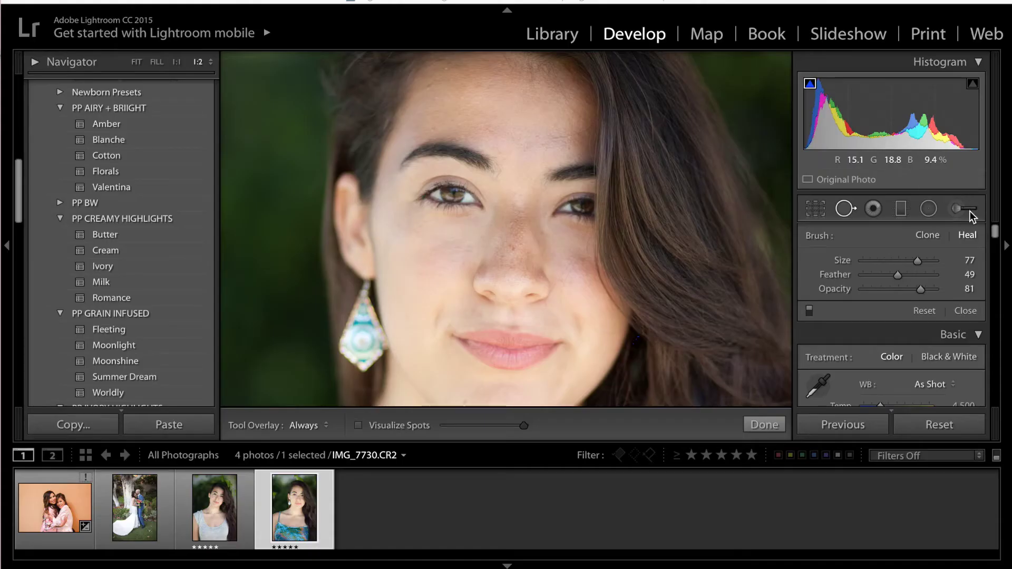
# Set the Spot Removal brush to Clone mode at size 80, feather 49, opacity 81
pyautogui.scroll(3, 492, 233)
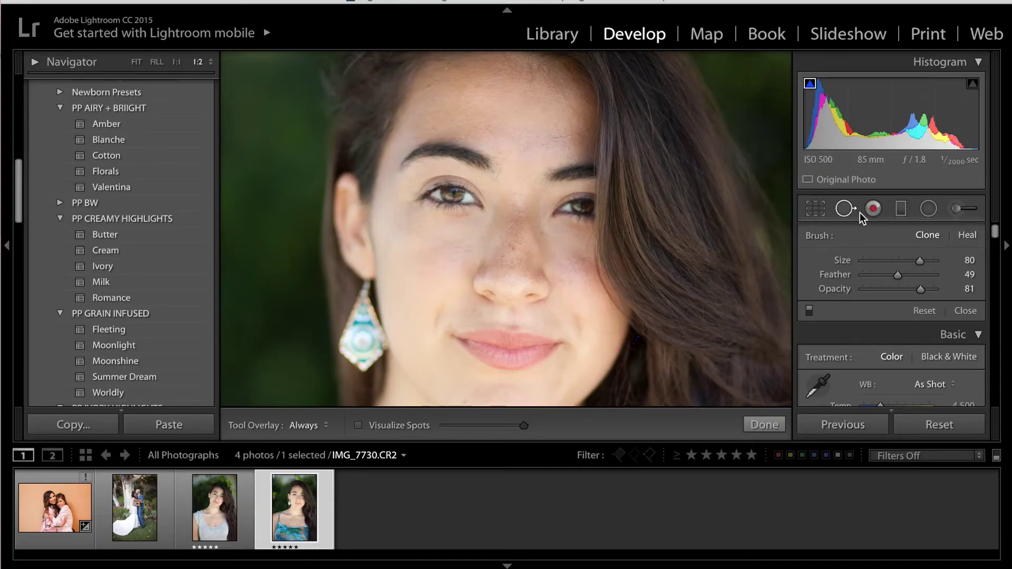
# Clone a size-77 patch from the left cheek over the nose bridge, then switch Spot Removal to Heal
pyautogui.click(973, 263)
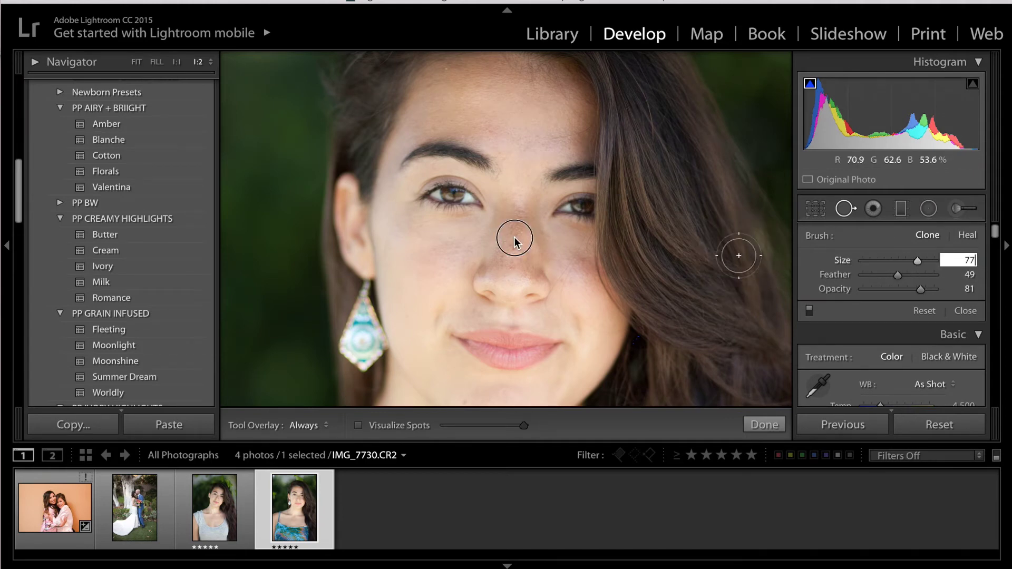
pyautogui.scroll(-3, 514, 236)
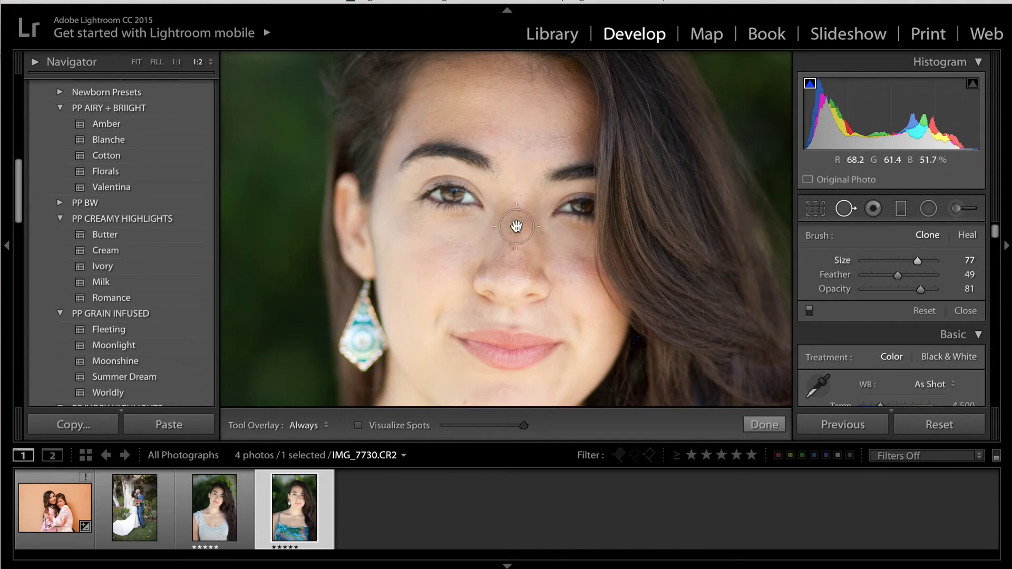
pyautogui.click(515, 226)
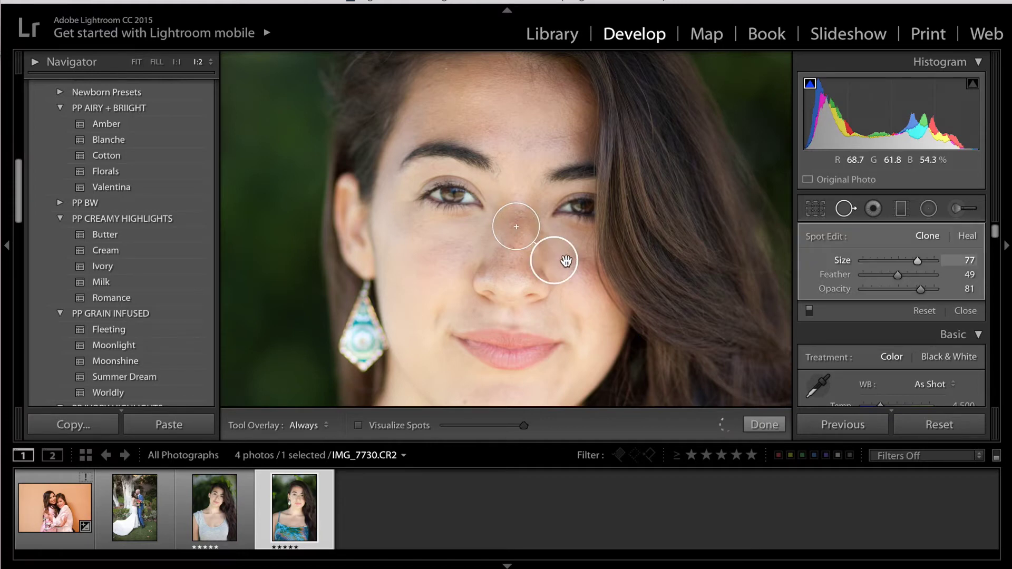
pyautogui.moveTo(566, 260)
pyautogui.mouseDown()
pyautogui.moveTo(450, 260)
pyautogui.moveTo(409, 281)
pyautogui.moveTo(418, 285)
pyautogui.mouseUp()
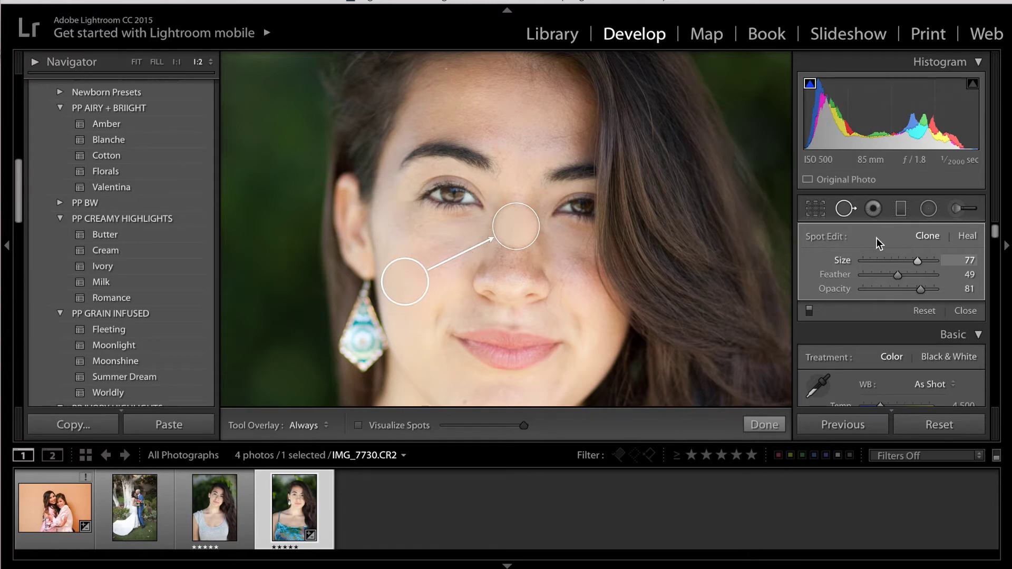
pyautogui.click(764, 425)
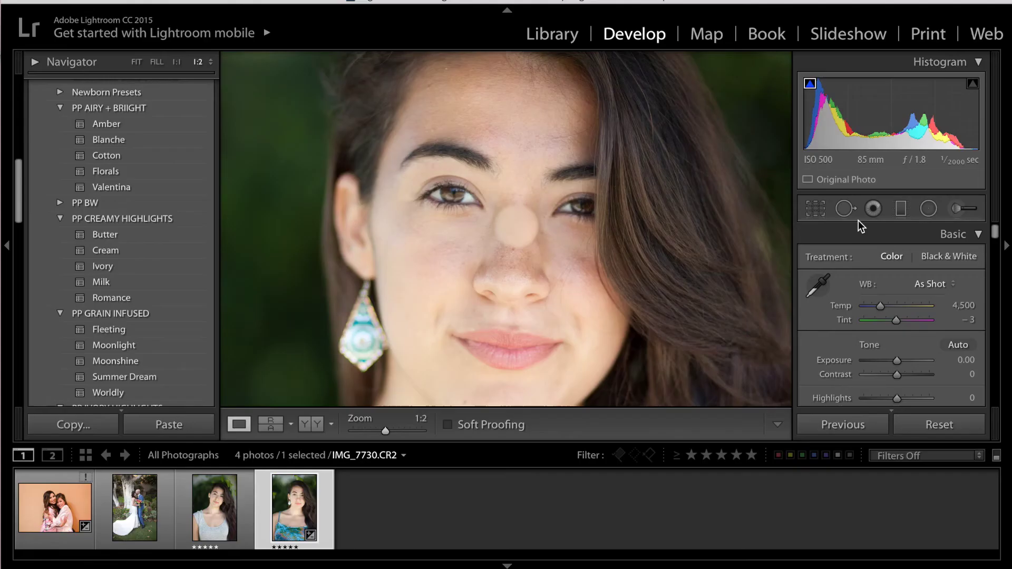
pyautogui.click(846, 208)
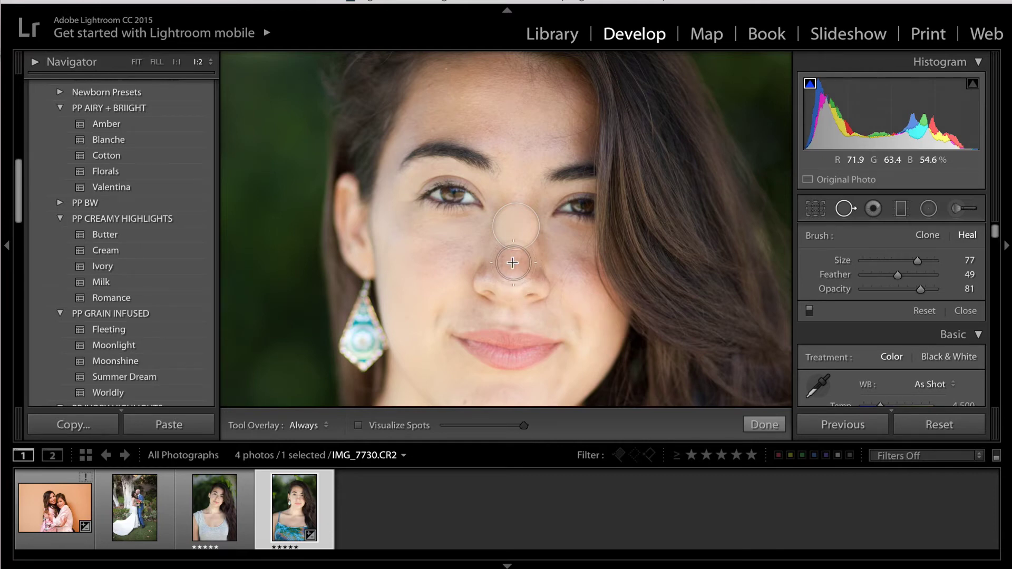
# Heal a second nose spot from the left cheek, inspect it at 1:1, then reset the portrait
pyautogui.click(514, 261)
pyautogui.moveTo(456, 285); pyautogui.dragTo(407, 289)
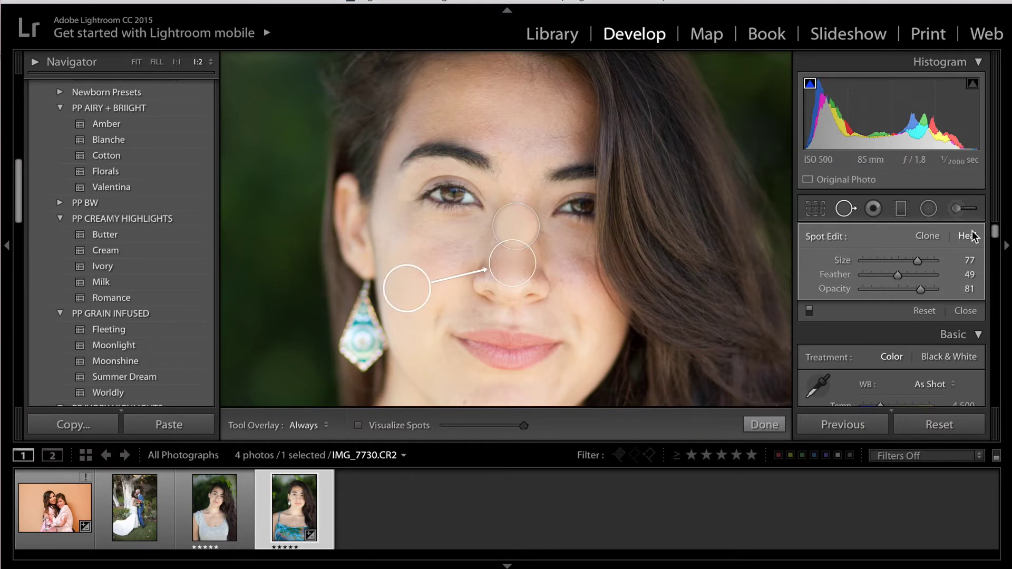
pyautogui.click(764, 425)
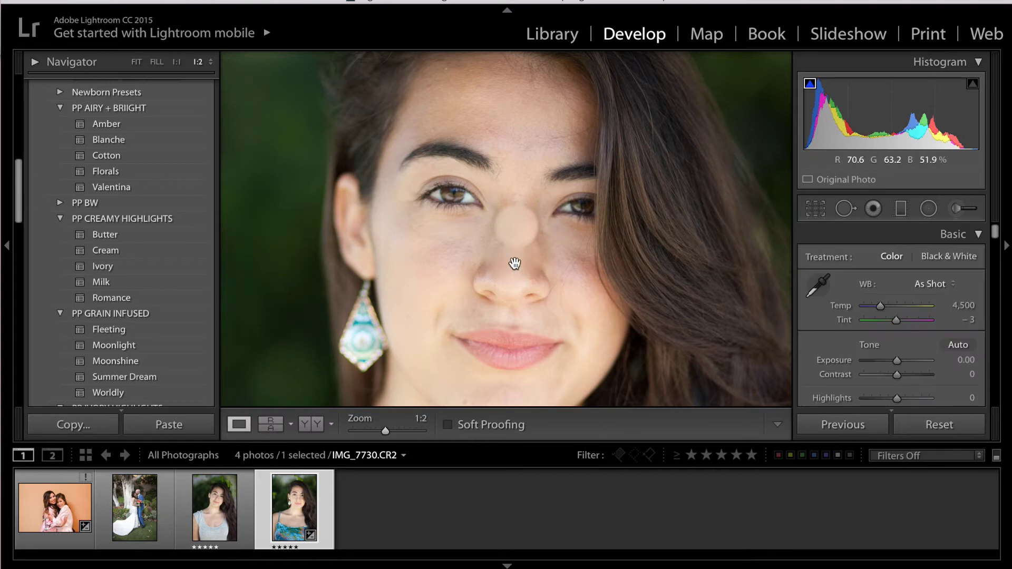
pyautogui.moveTo(385, 429); pyautogui.dragTo(390, 431)
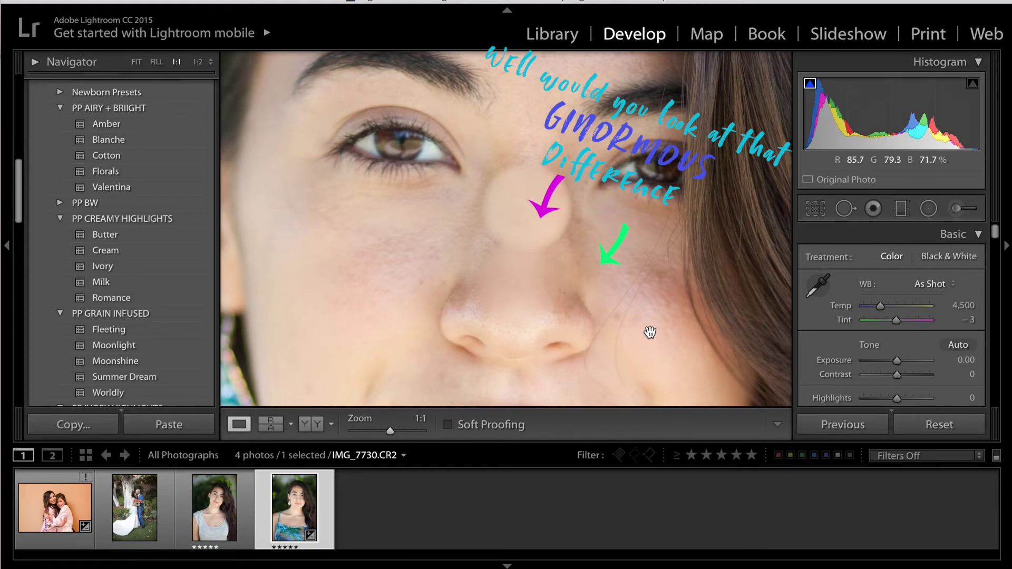
pyautogui.click(907, 424)
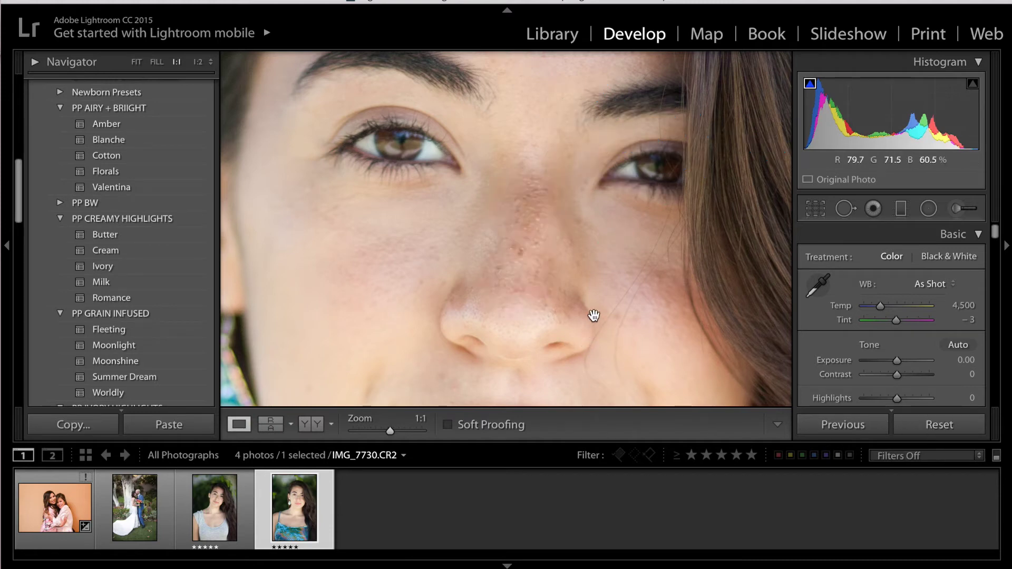
# Heal the nose bridge freckles with a spot sampled from the left cheek
pyautogui.click(846, 209)
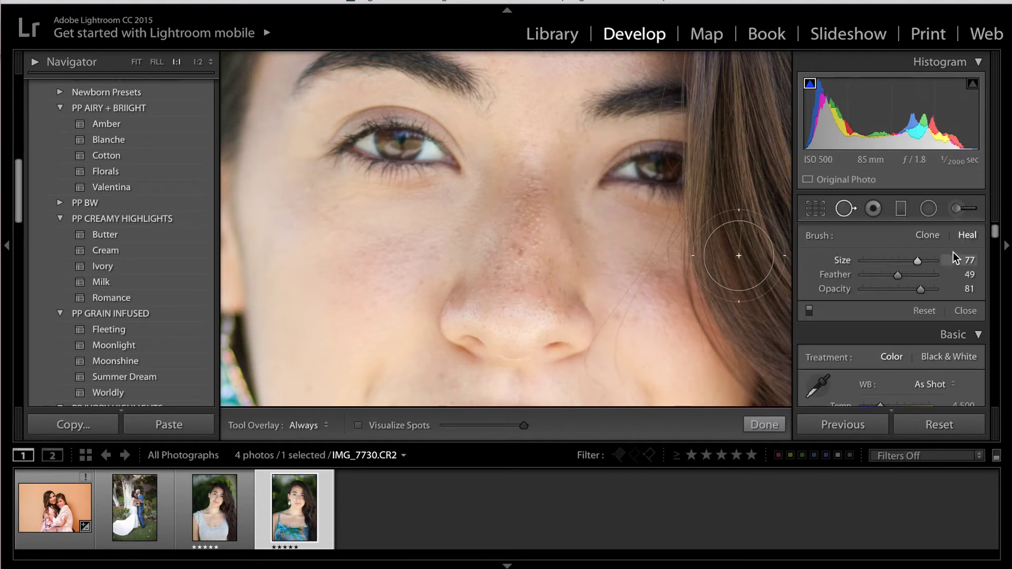
pyautogui.hotkey('ctrl', '-')
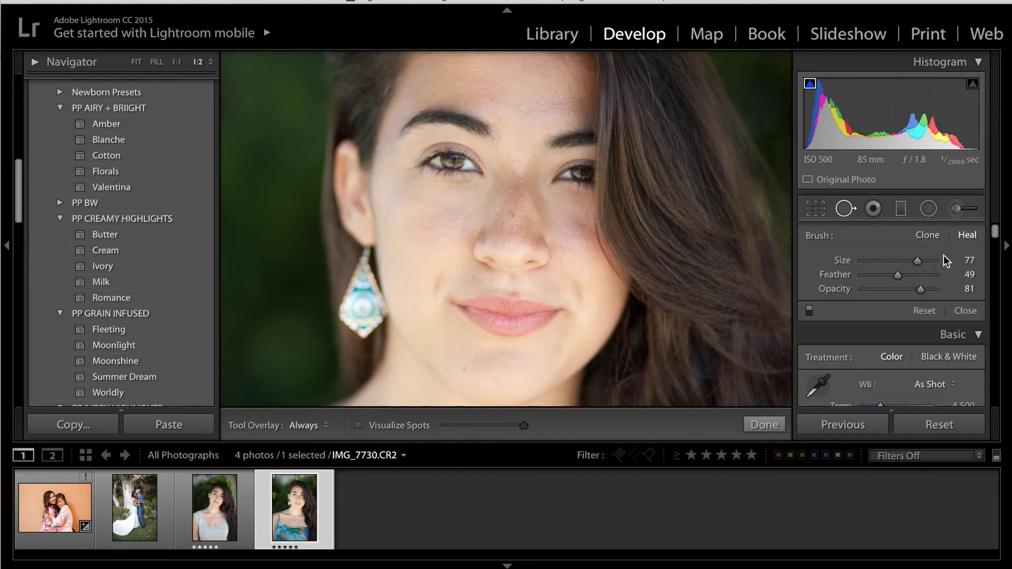
pyautogui.click(516, 193)
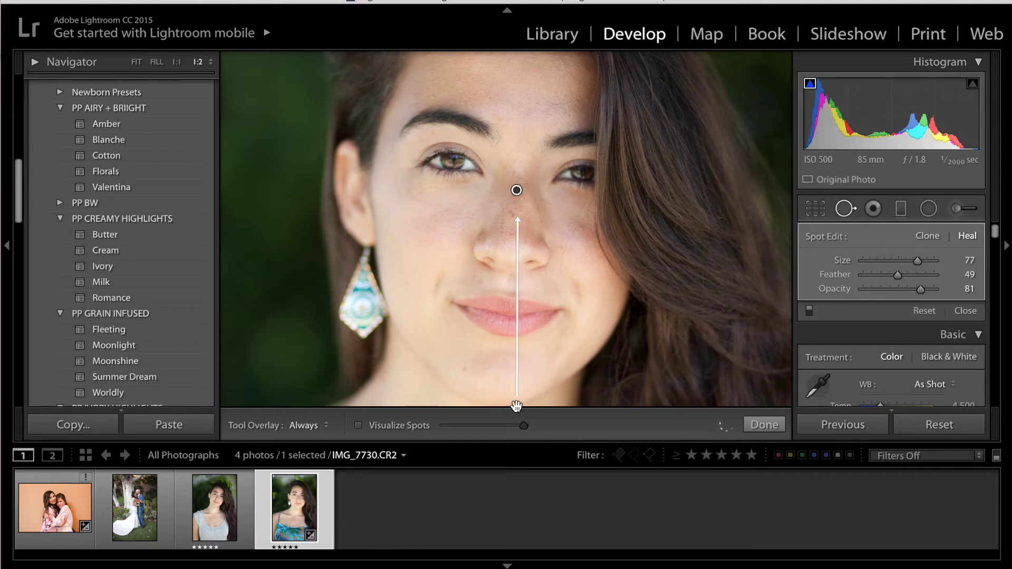
pyautogui.moveTo(515, 404)
pyautogui.mouseDown()
pyautogui.moveTo(496, 396)
pyautogui.moveTo(451, 276)
pyautogui.moveTo(457, 206)
pyautogui.moveTo(453, 219)
pyautogui.mouseUp()
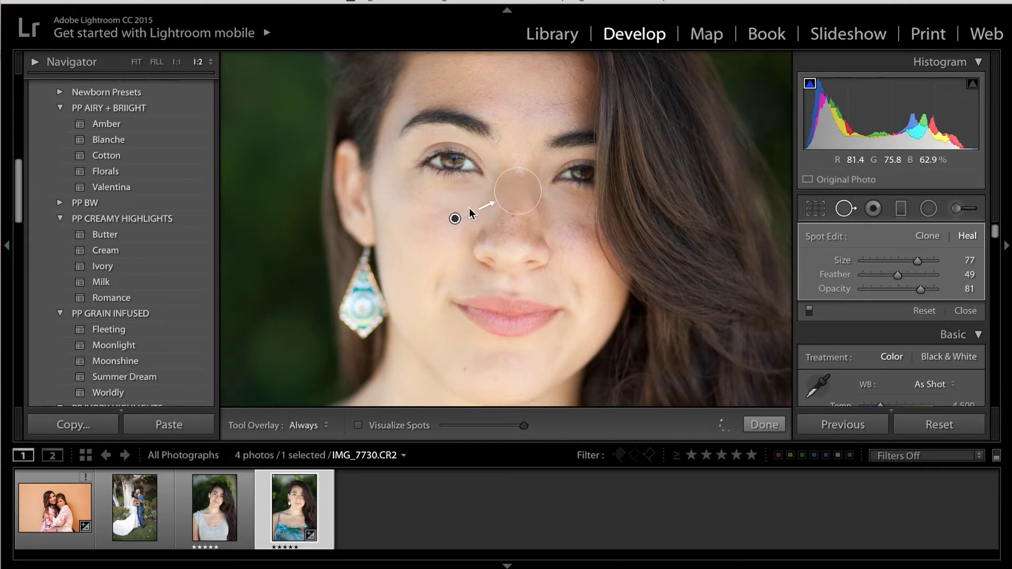
pyautogui.click(764, 424)
# Add two more heal spots, lower on the nose and on its tip, sourced from the cheek
pyautogui.press('q')
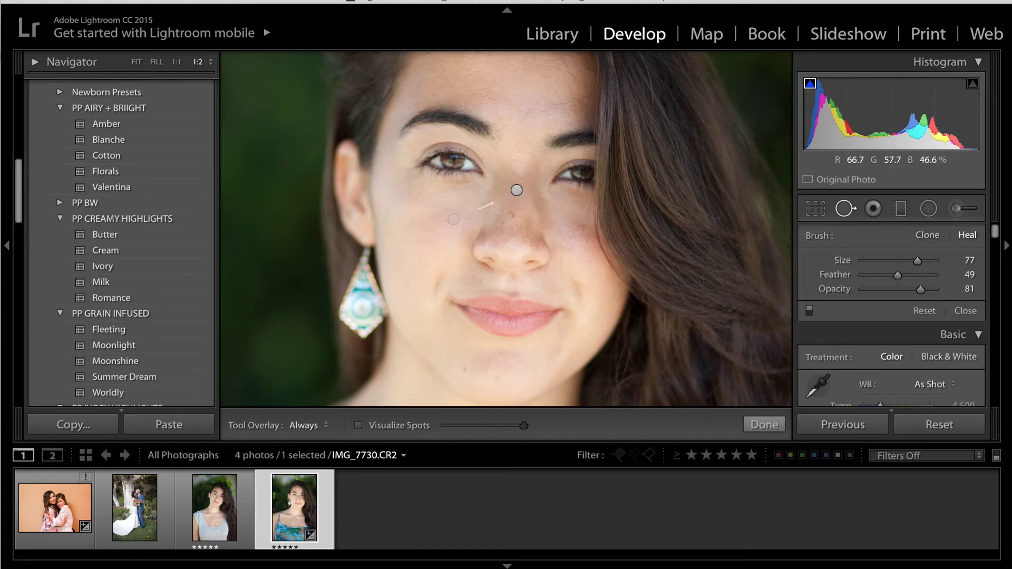
pyautogui.click(511, 214)
pyautogui.moveTo(437, 240)
pyautogui.mouseDown()
pyautogui.moveTo(452, 214)
pyautogui.moveTo(463, 217)
pyautogui.mouseUp()
pyautogui.click(764, 424)
pyautogui.press('q')
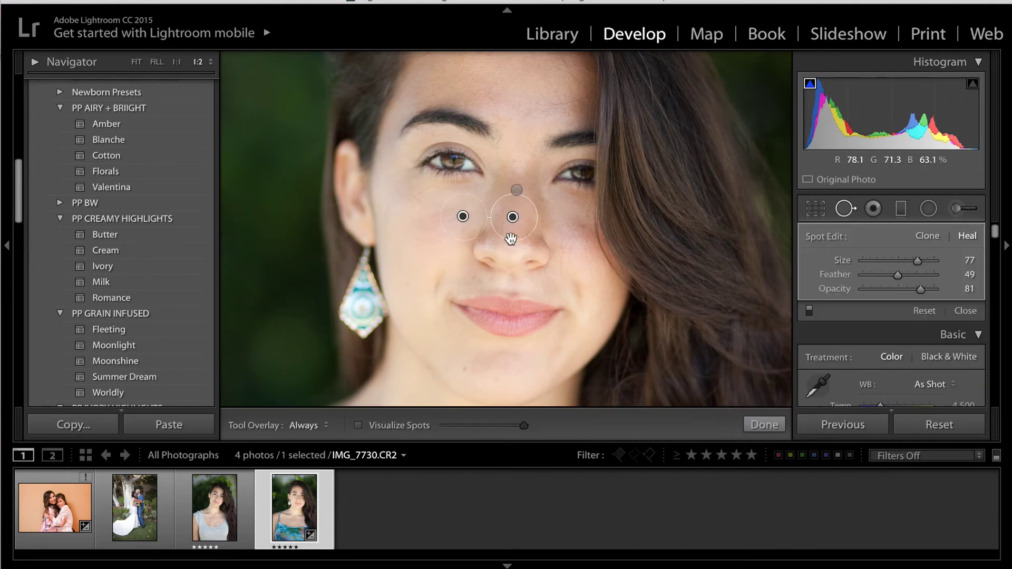
pyautogui.click(511, 242)
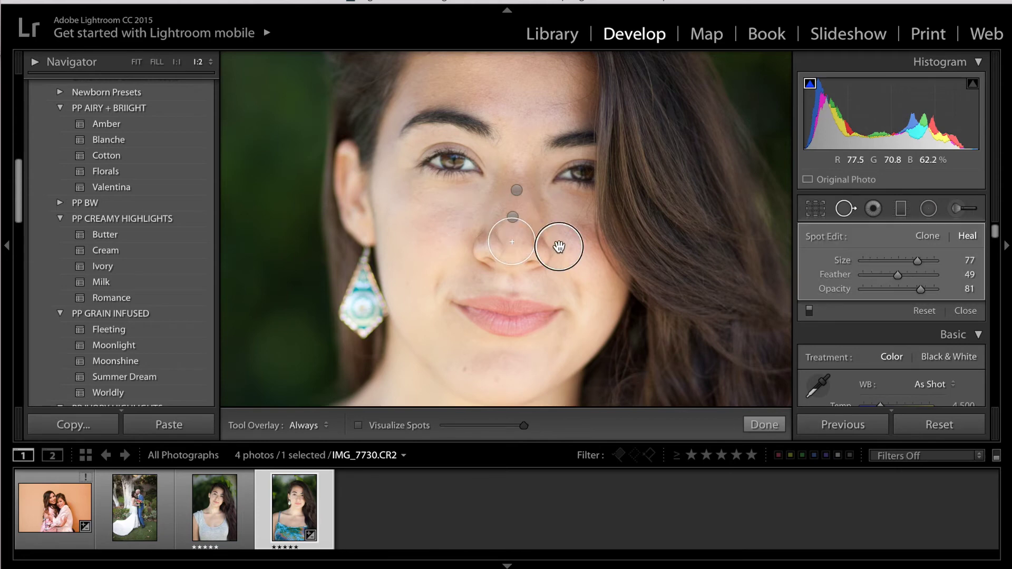
pyautogui.moveTo(560, 244); pyautogui.dragTo(452, 218)
pyautogui.click(762, 421)
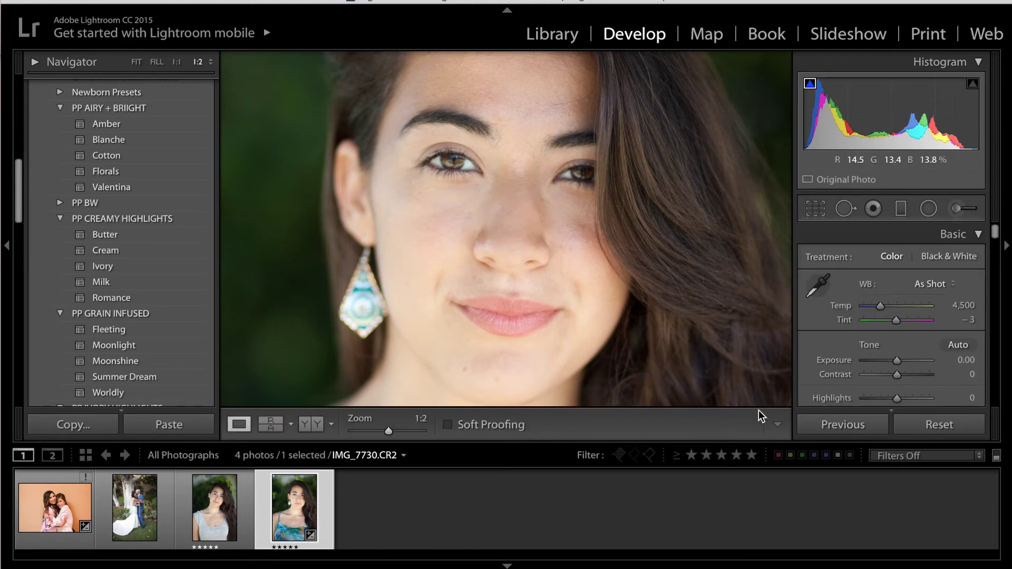
# Check the Before/After view, then reset the portrait's freckle fixes
pyautogui.press('y')
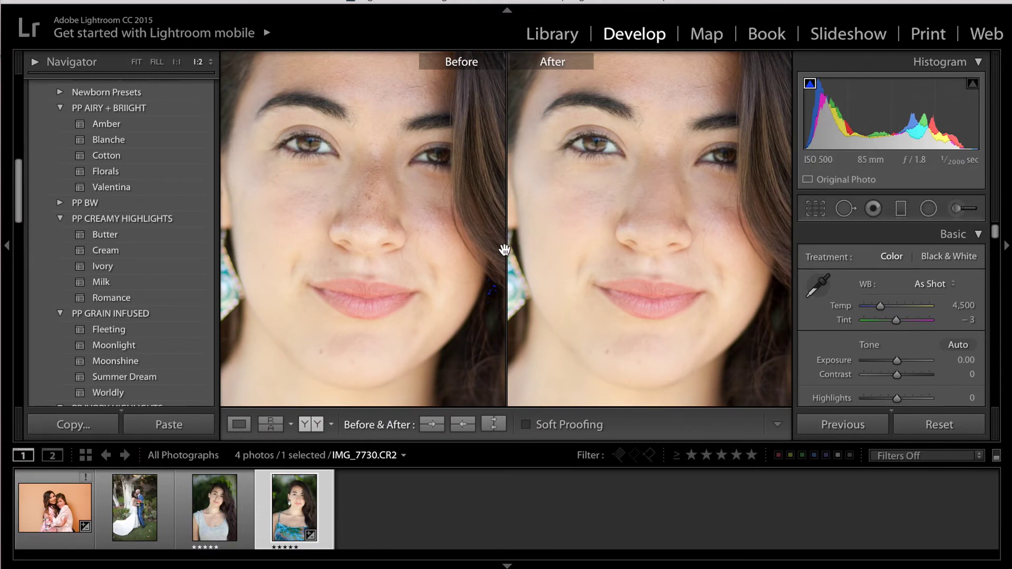
pyautogui.press('y')
pyautogui.click(928, 425)
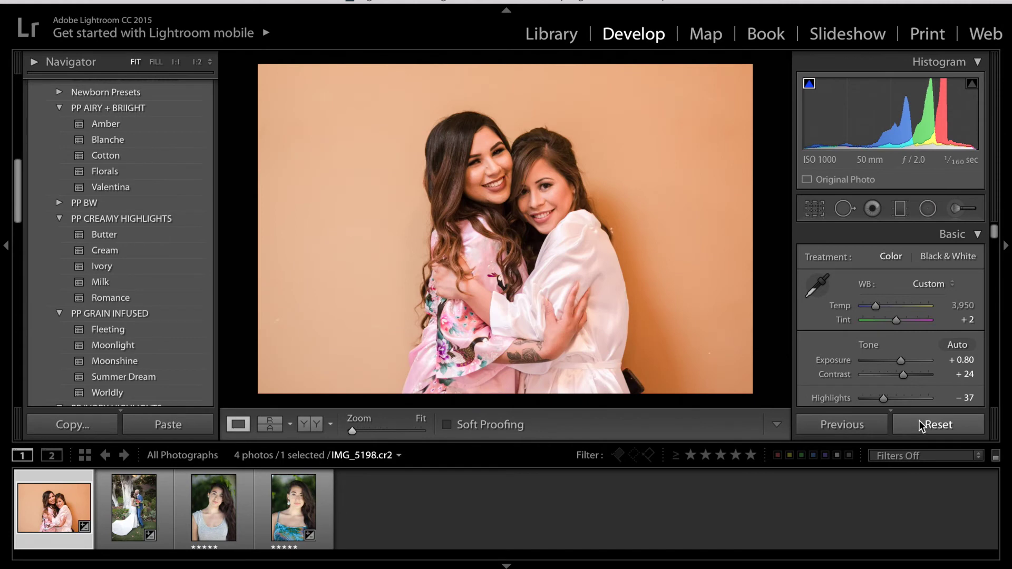
# Reset the hugging photo and heal the top-right wall light from plain left wall at opacity 82
pyautogui.click(919, 425)
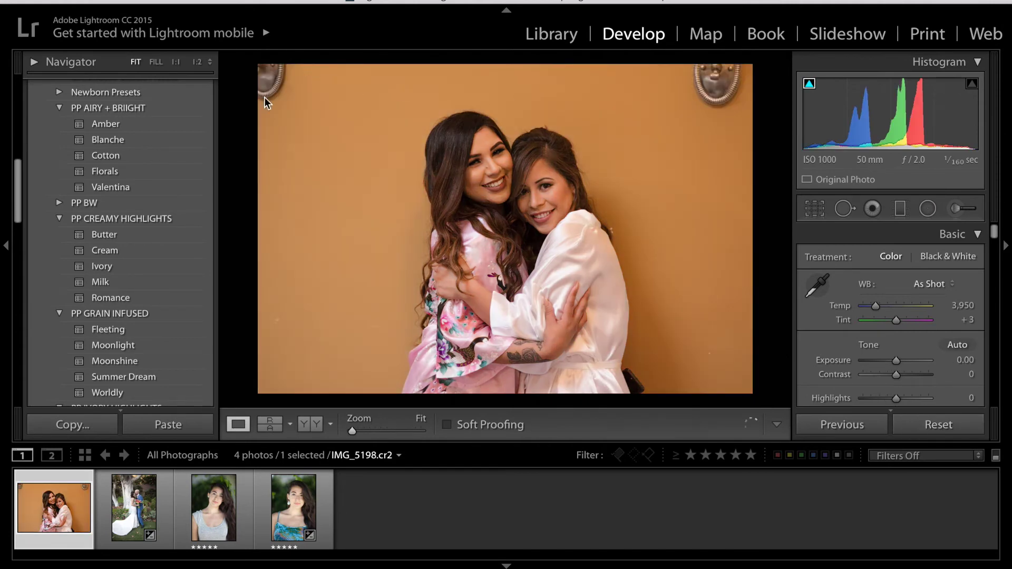
pyautogui.click(845, 209)
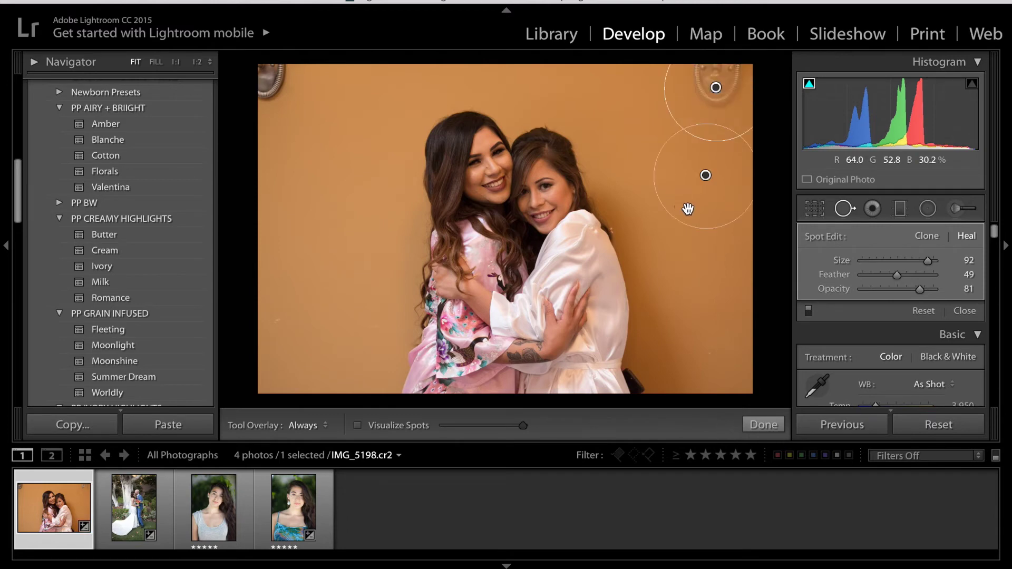
pyautogui.moveTo(698, 201)
pyautogui.mouseDown()
pyautogui.moveTo(642, 195)
pyautogui.moveTo(292, 255)
pyautogui.moveTo(309, 239)
pyautogui.mouseUp()
pyautogui.moveTo(300, 279)
pyautogui.mouseDown()
pyautogui.moveTo(299, 307)
pyautogui.moveTo(305, 276)
pyautogui.mouseUp()
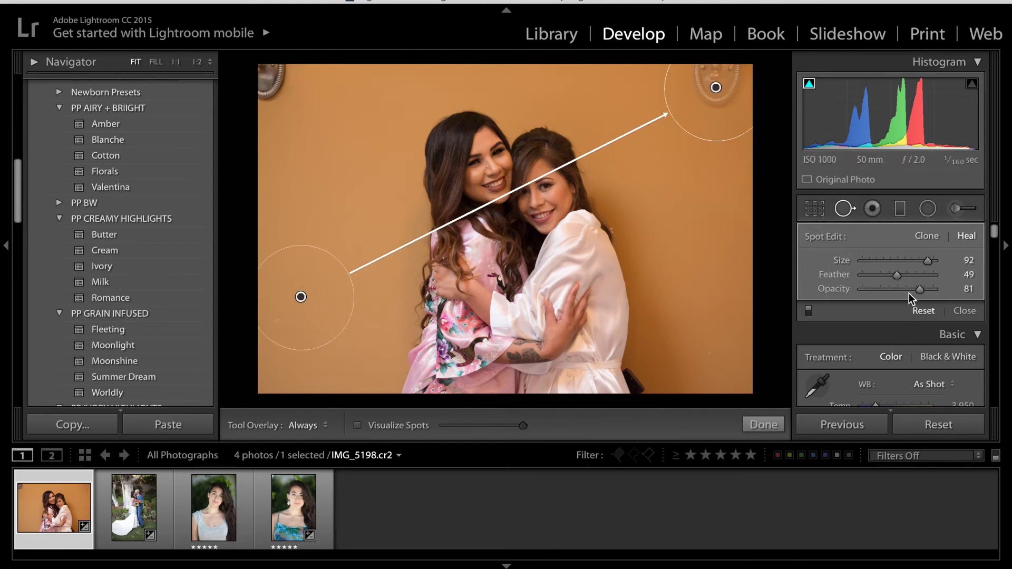
pyautogui.moveTo(920, 290); pyautogui.dragTo(876, 274)
# Move the wall spot's clone source to the lower left wall and review the result
pyautogui.click(764, 425)
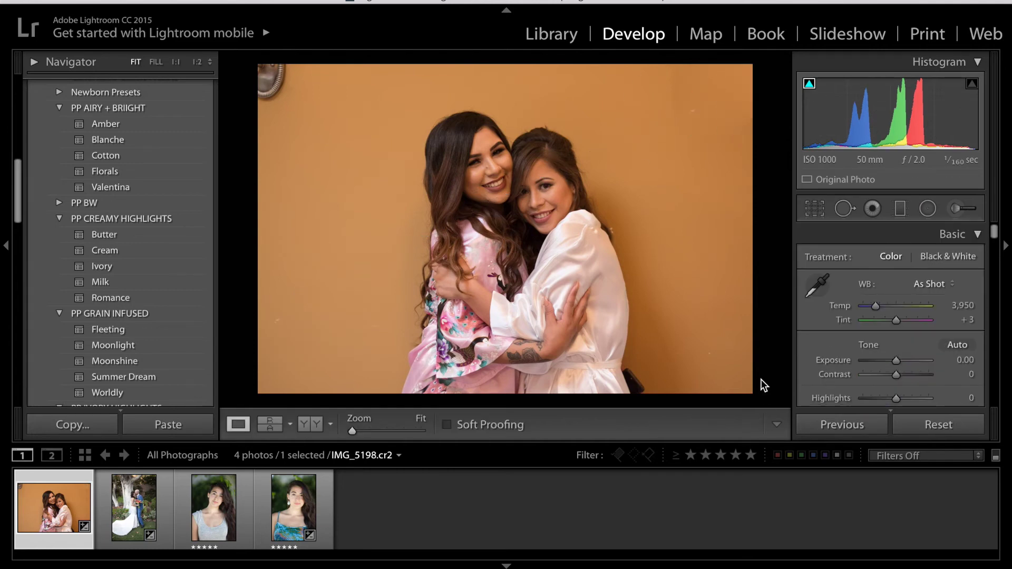
pyautogui.press('q')
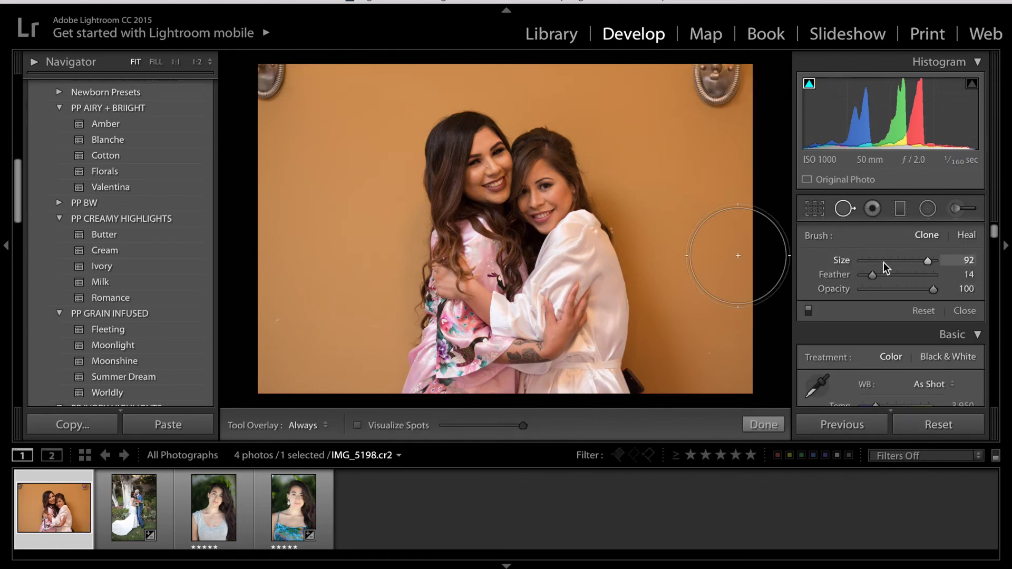
pyautogui.moveTo(699, 185)
pyautogui.mouseDown()
pyautogui.moveTo(293, 317)
pyautogui.moveTo(296, 330)
pyautogui.moveTo(298, 318)
pyautogui.mouseUp()
pyautogui.click(756, 428)
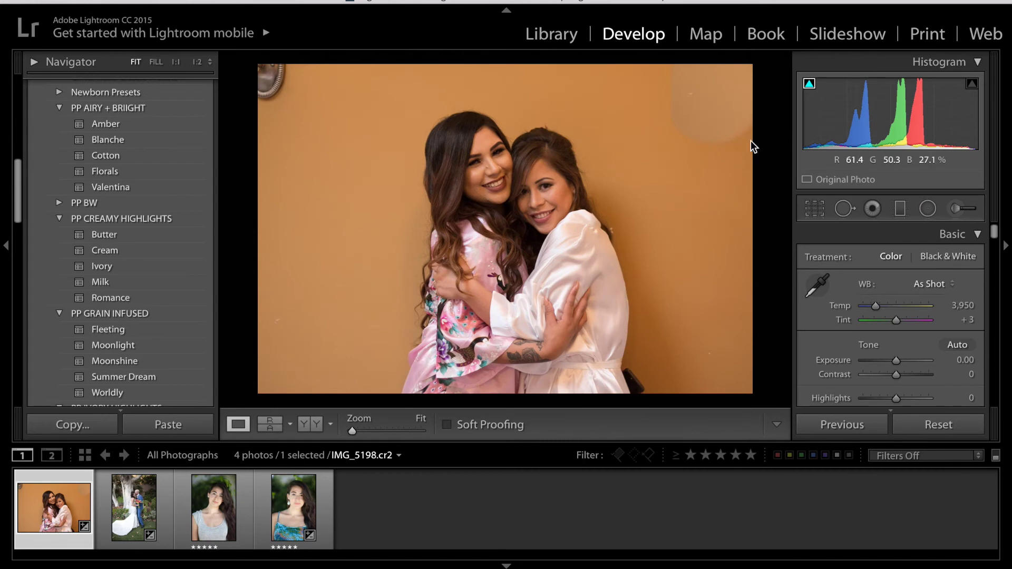
# Replace the clone spot with Heal spots on both wall lights, then advance to the wedding photo
pyautogui.press('q')
pyautogui.click(923, 311)
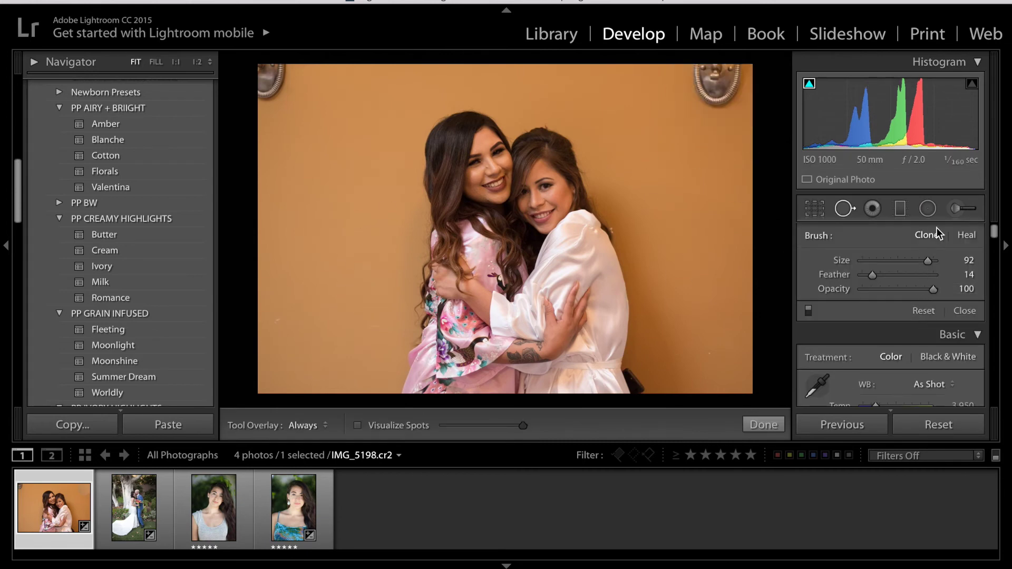
pyautogui.click(966, 236)
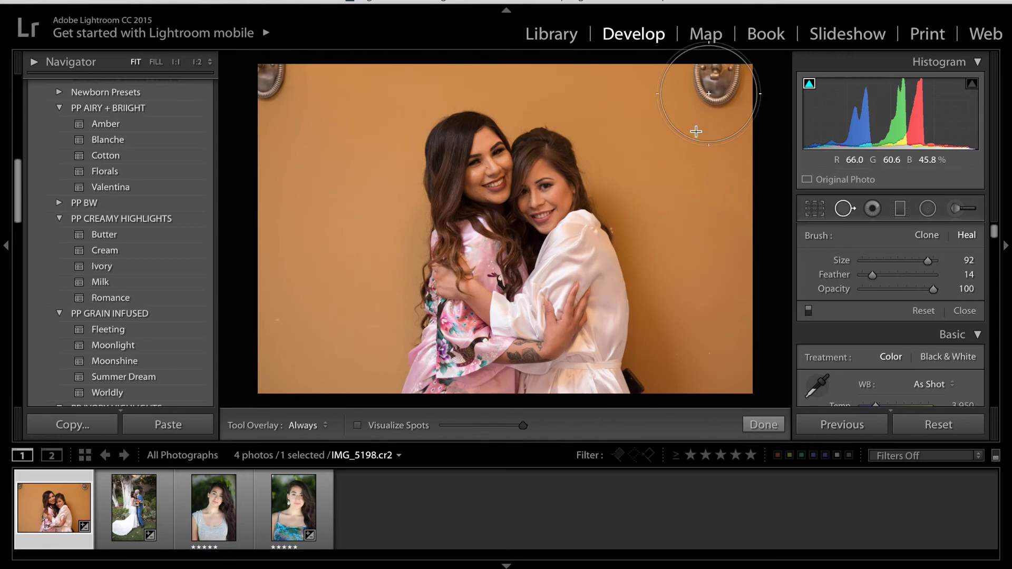
pyautogui.click(695, 202)
pyautogui.click(763, 424)
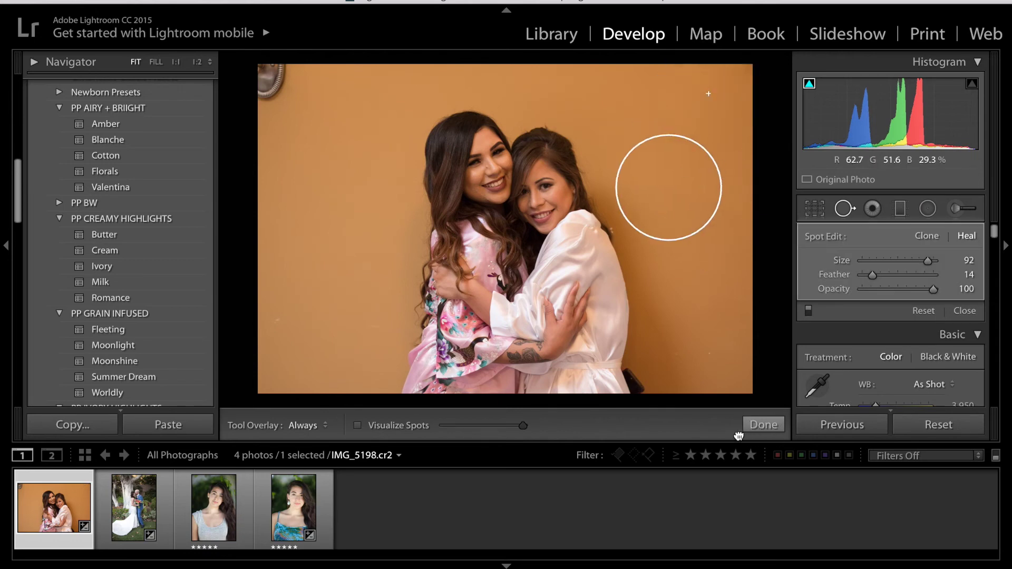
pyautogui.press('q')
pyautogui.click(291, 114)
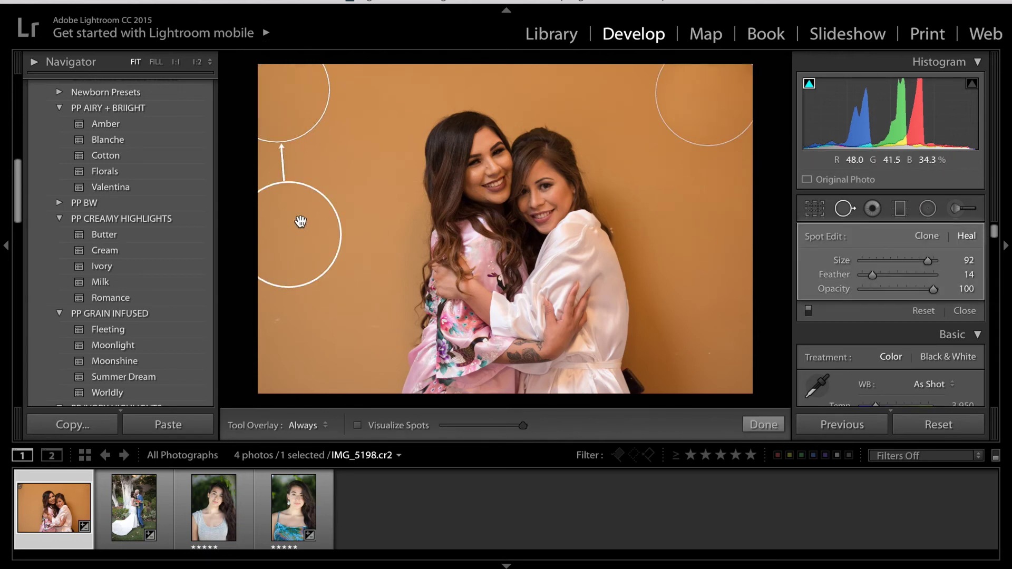
pyautogui.click(764, 425)
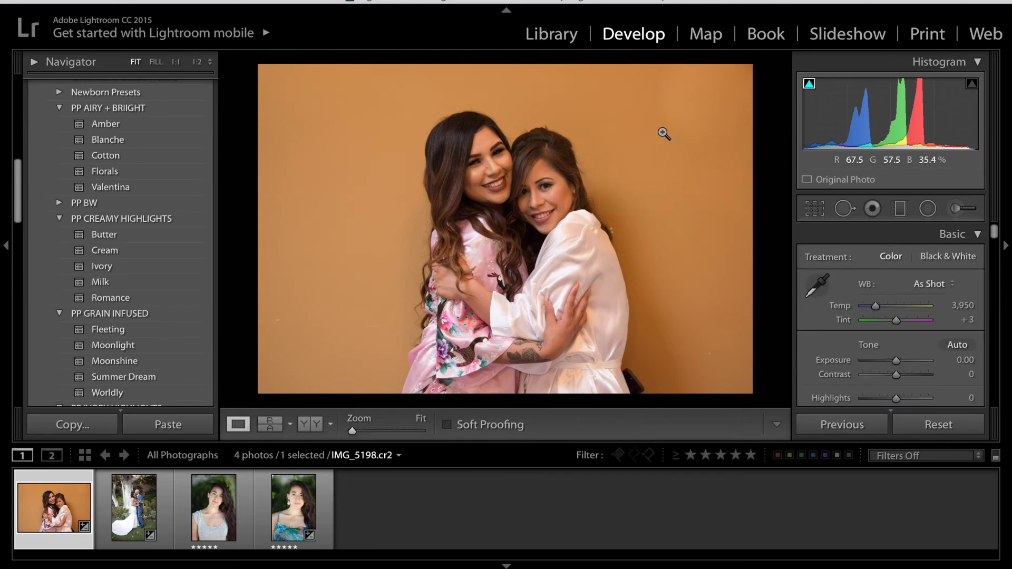
pyautogui.press('Right')
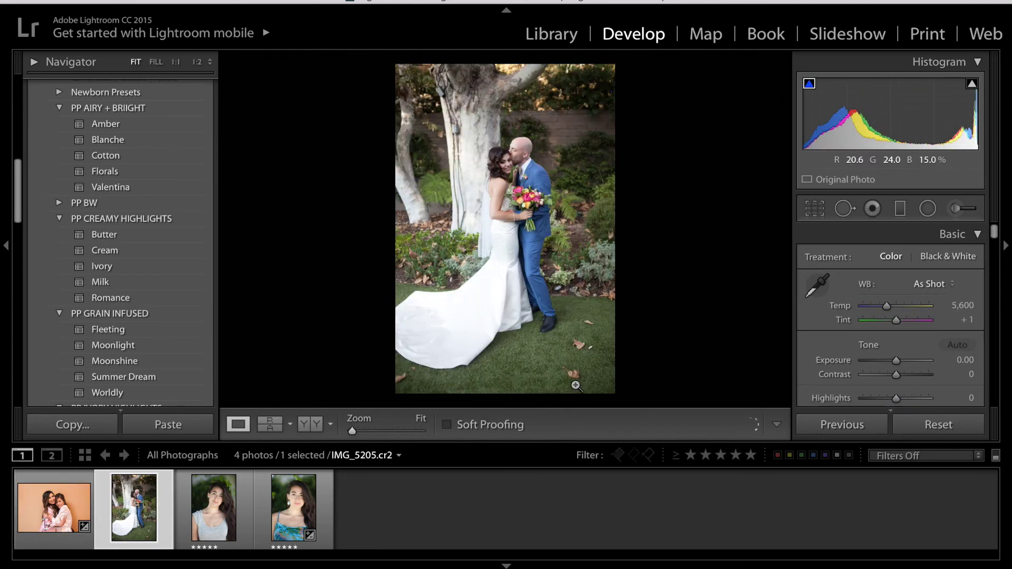
# Zoom in and heal a copy of the fallen leaf onto bare grass with a size-85 brush
pyautogui.click(573, 386)
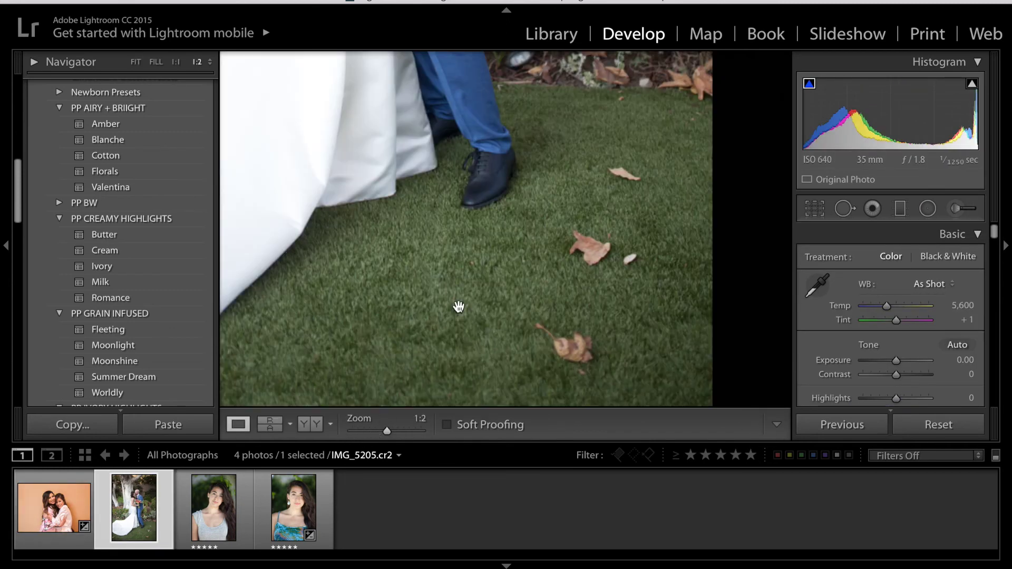
pyautogui.click(839, 211)
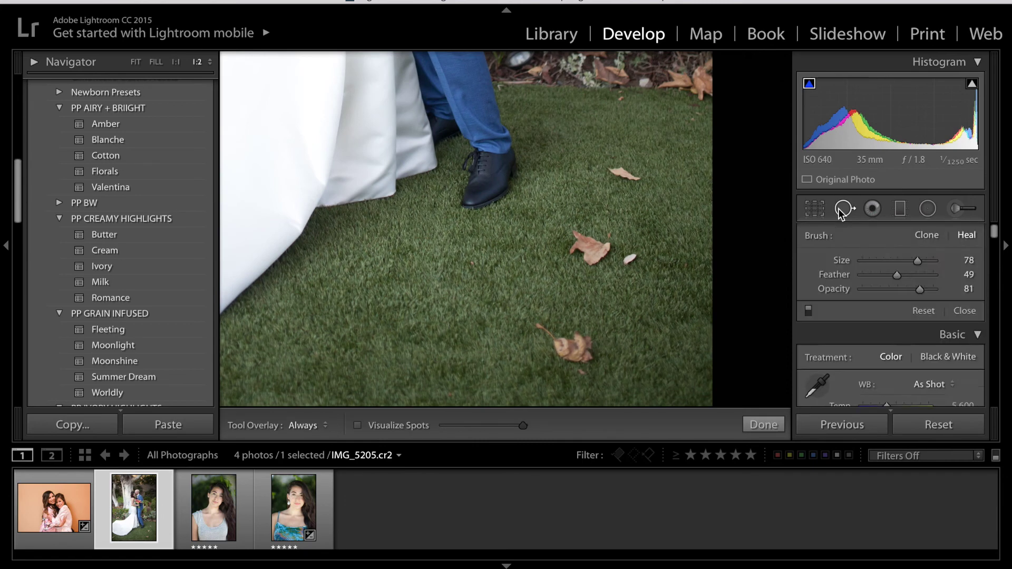
pyautogui.click(967, 237)
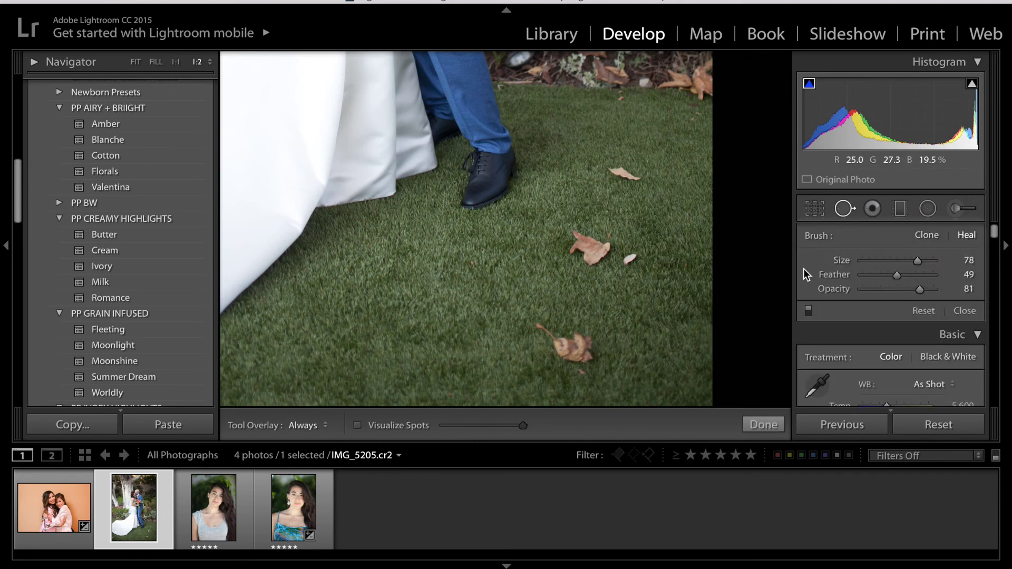
pyautogui.moveTo(918, 261); pyautogui.dragTo(920, 263)
pyautogui.click(404, 276)
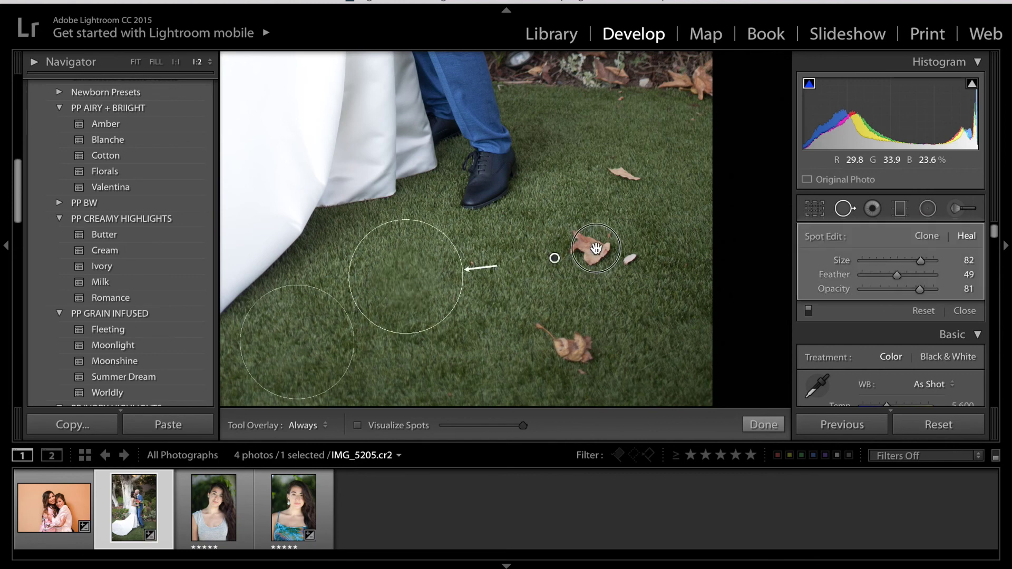
pyautogui.moveTo(595, 248); pyautogui.dragTo(638, 237)
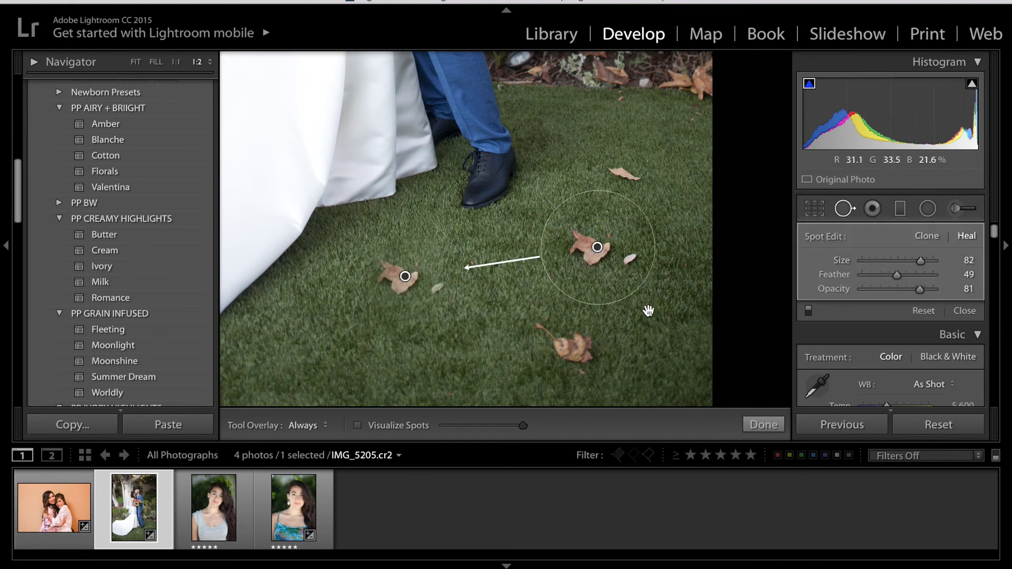
pyautogui.click(753, 424)
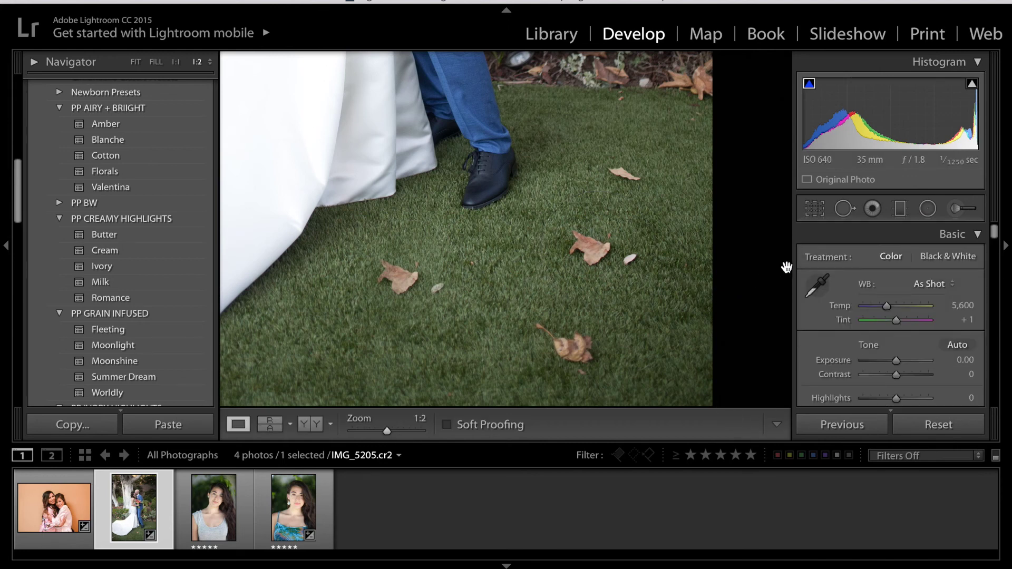
# In Clone mode, copy the leaf onto the lower-left grass, then view the whole photo
pyautogui.click(845, 209)
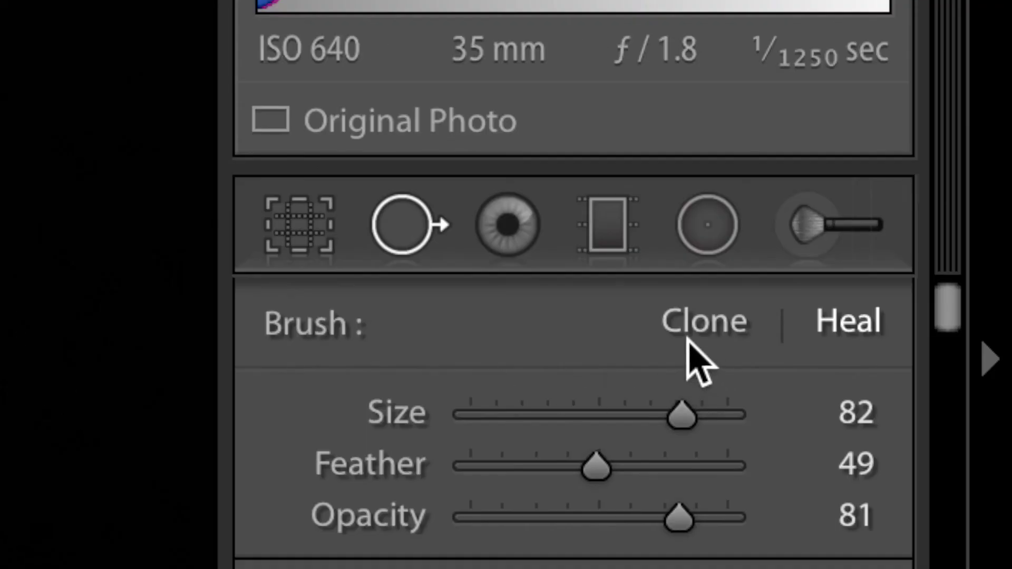
pyautogui.click(927, 238)
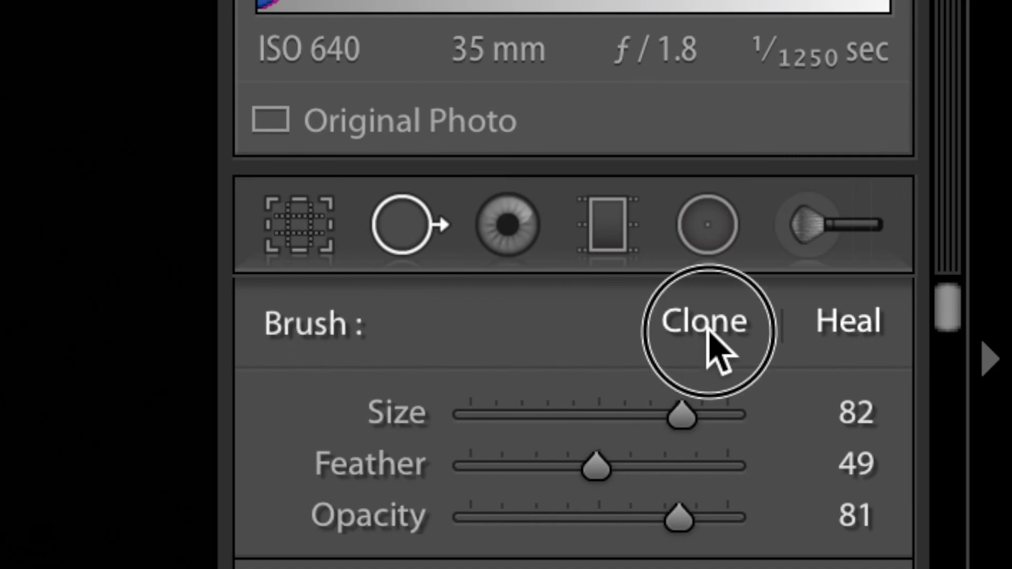
pyautogui.click(325, 348)
pyautogui.moveTo(478, 323); pyautogui.dragTo(576, 268)
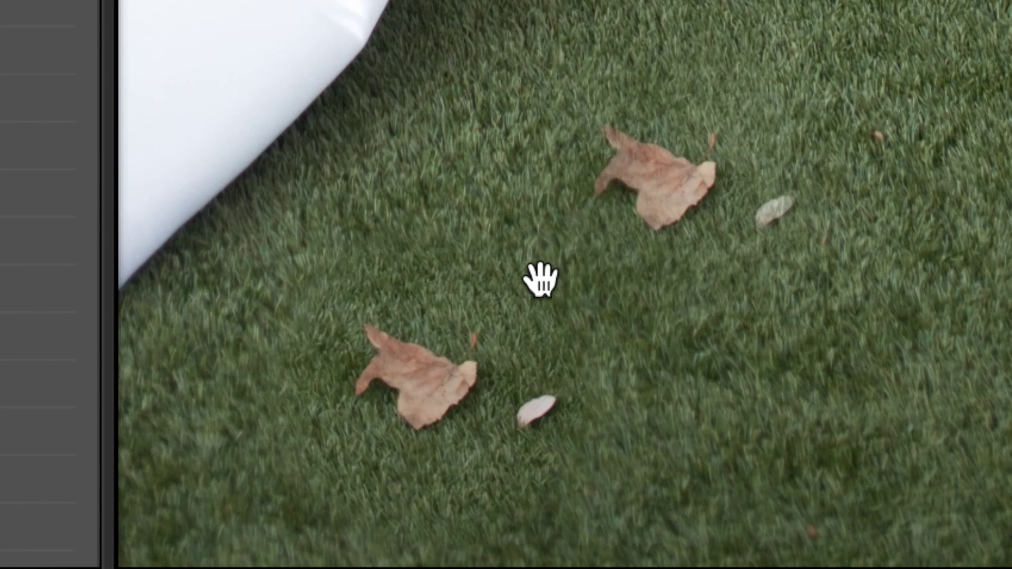
pyautogui.click(540, 279)
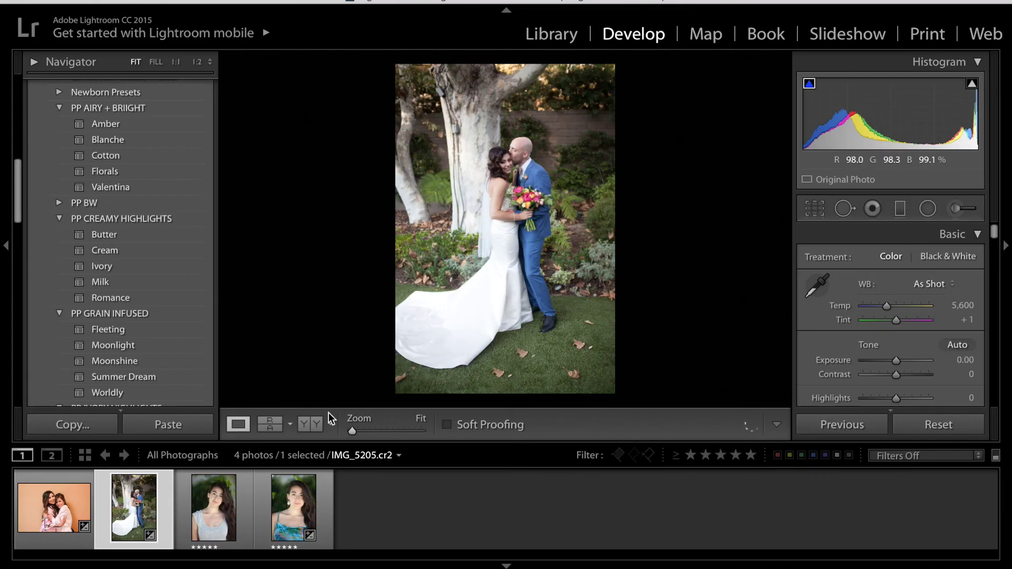
# Return to IMG_5198.cr2, the orange-wall photo of the two women hugging
pyautogui.click(66, 510)
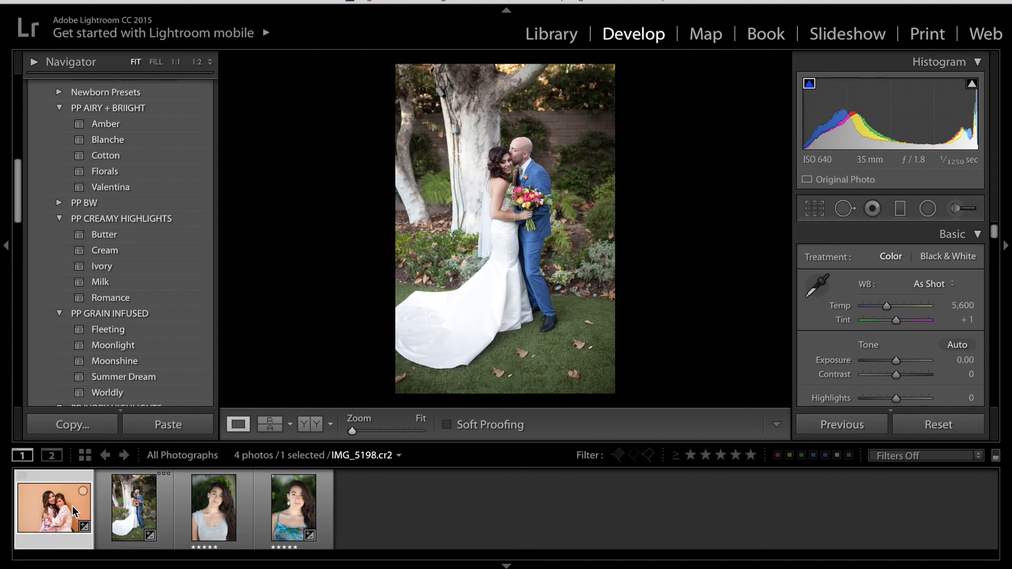